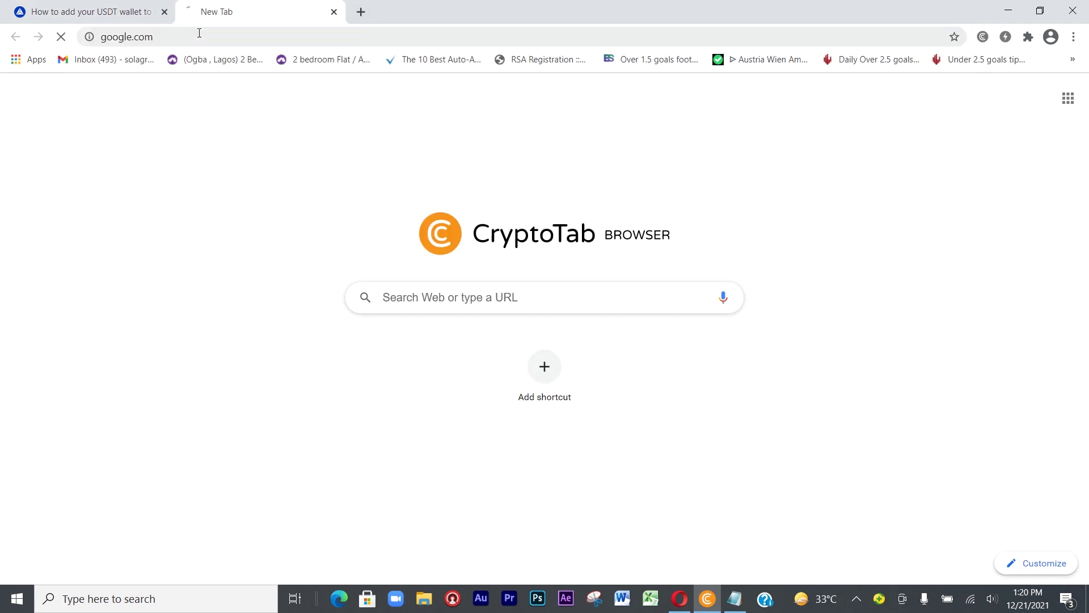
# - Search Google for 'metamask extension', starting from the typed query 'matamask'
pyautogui.click(415, 271)
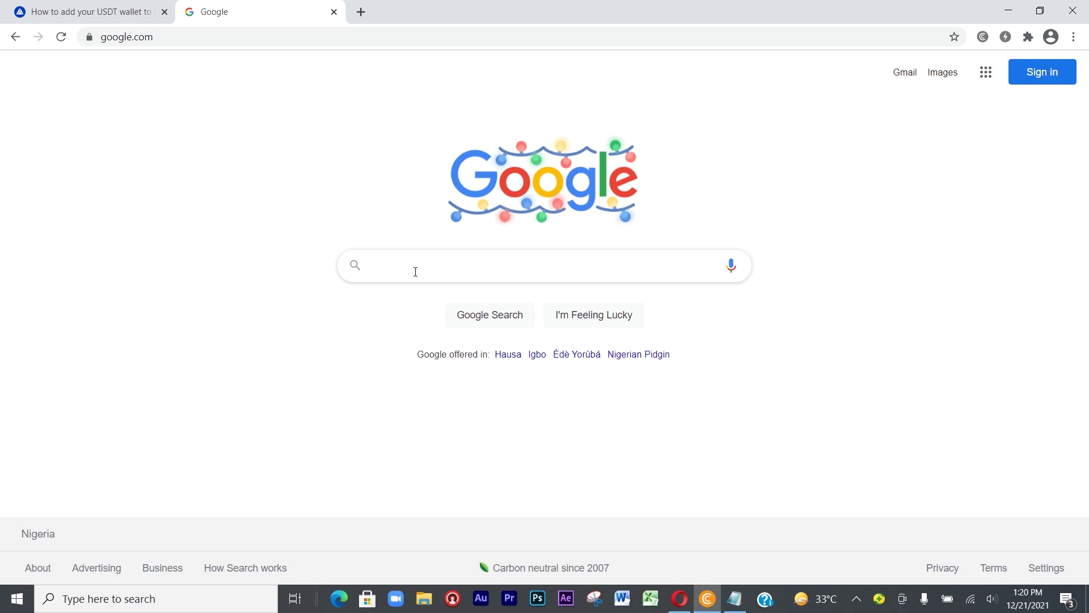
pyautogui.write('matam')
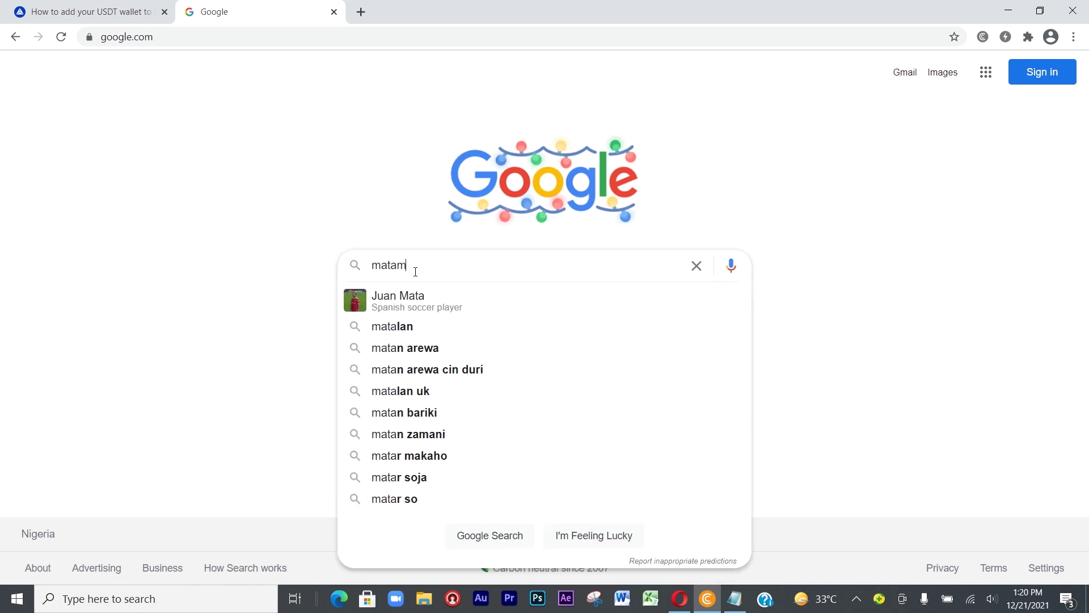
pyautogui.write('ask')
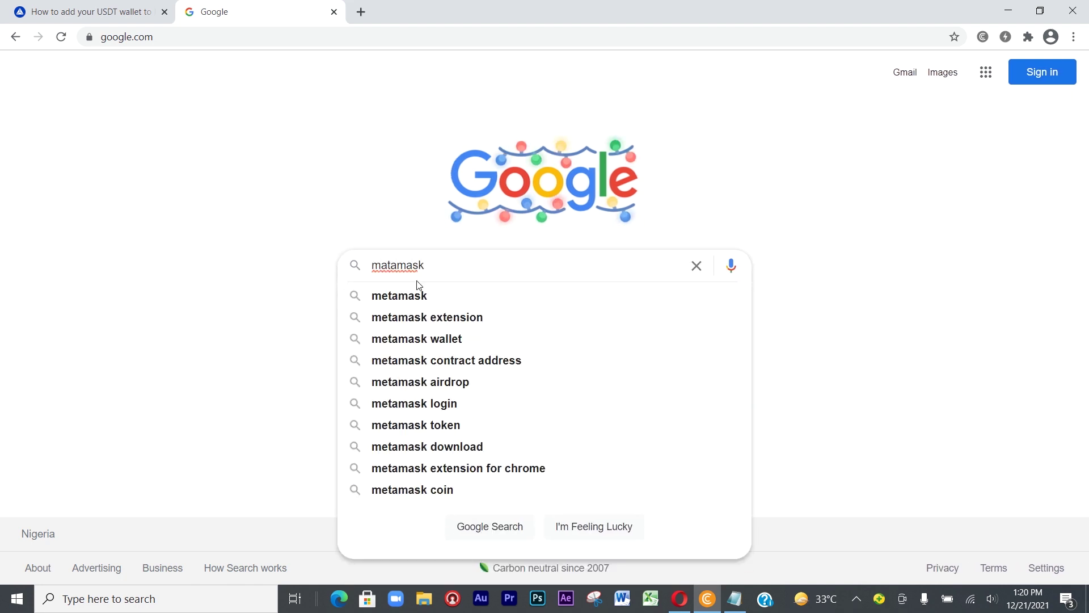
pyautogui.click(427, 318)
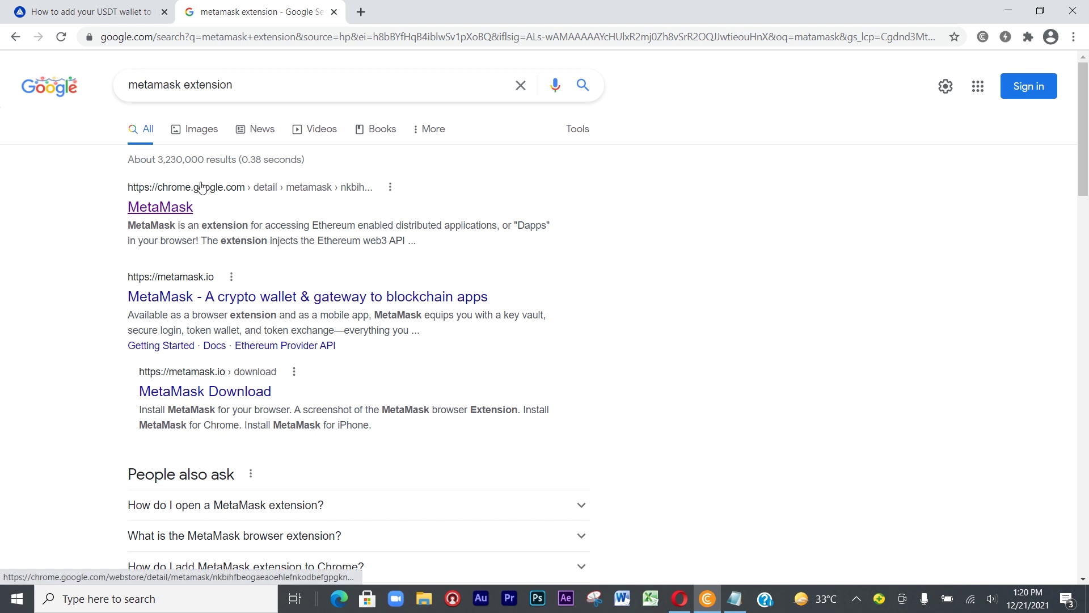
# - Dismiss the suggestions and open the MetaMask listing on chrome.google.com from the results
pyautogui.click(244, 83)
pyautogui.click(48, 167)
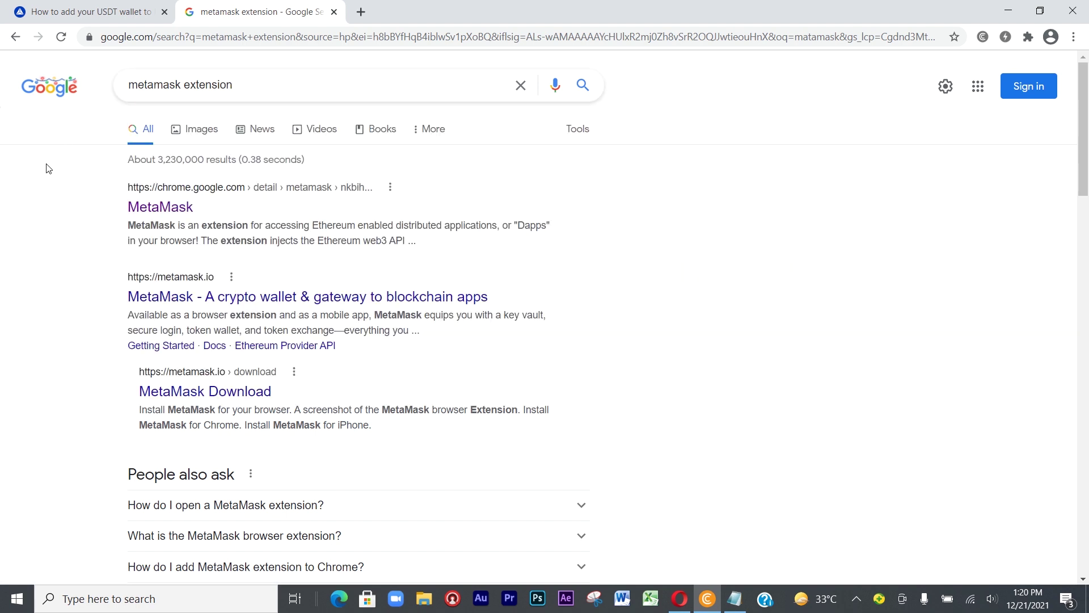
pyautogui.click(178, 209)
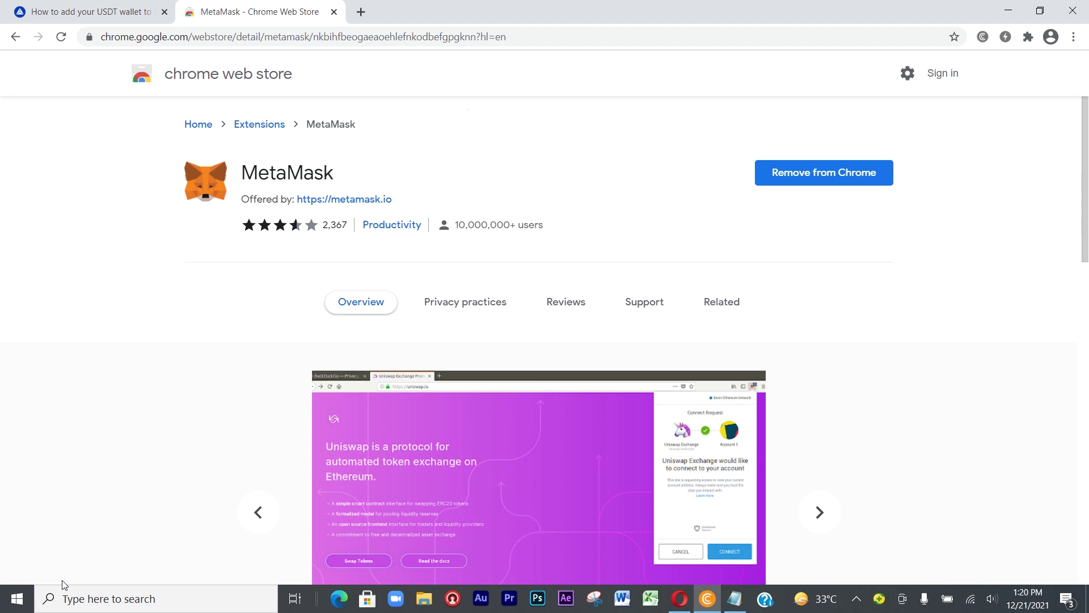
# - Launch MetaMask from the browser's Extensions list to view Account 1 with 0 BNB
pyautogui.click(1029, 37)
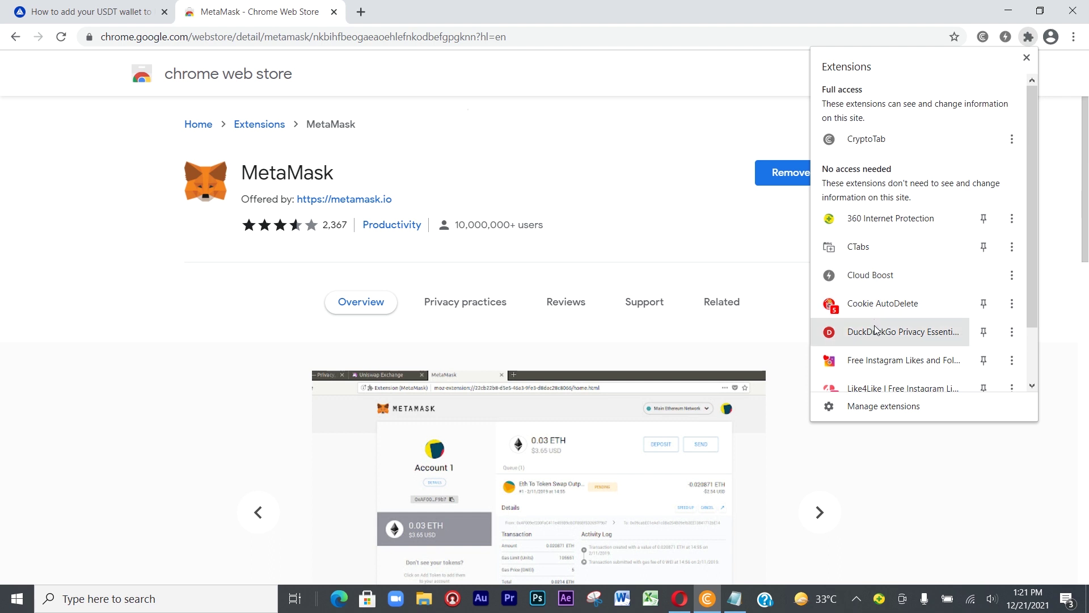
pyautogui.scroll(-2, 874, 332)
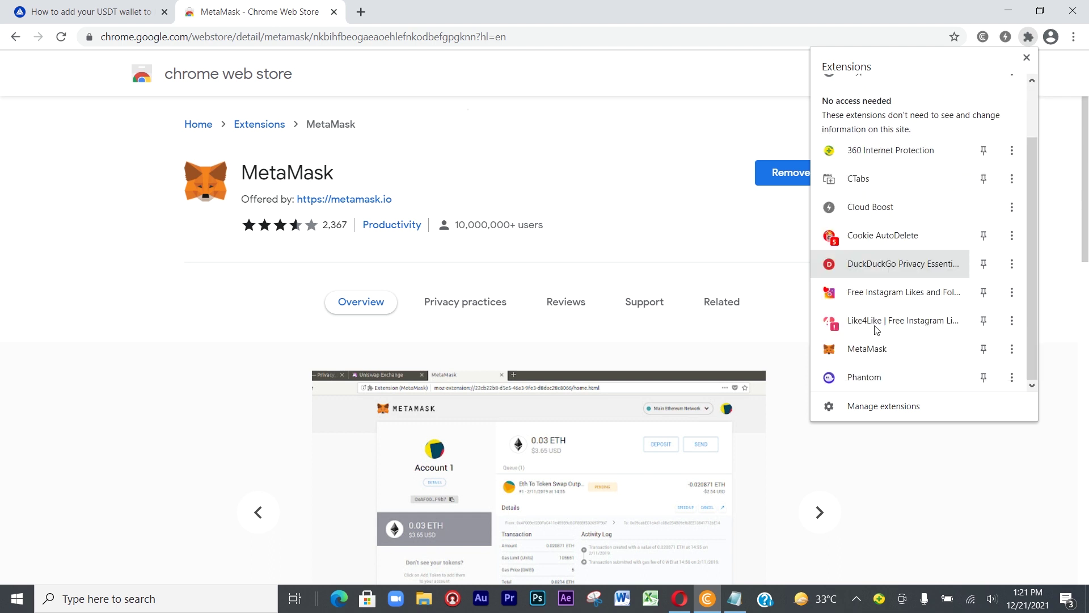
pyautogui.click(859, 351)
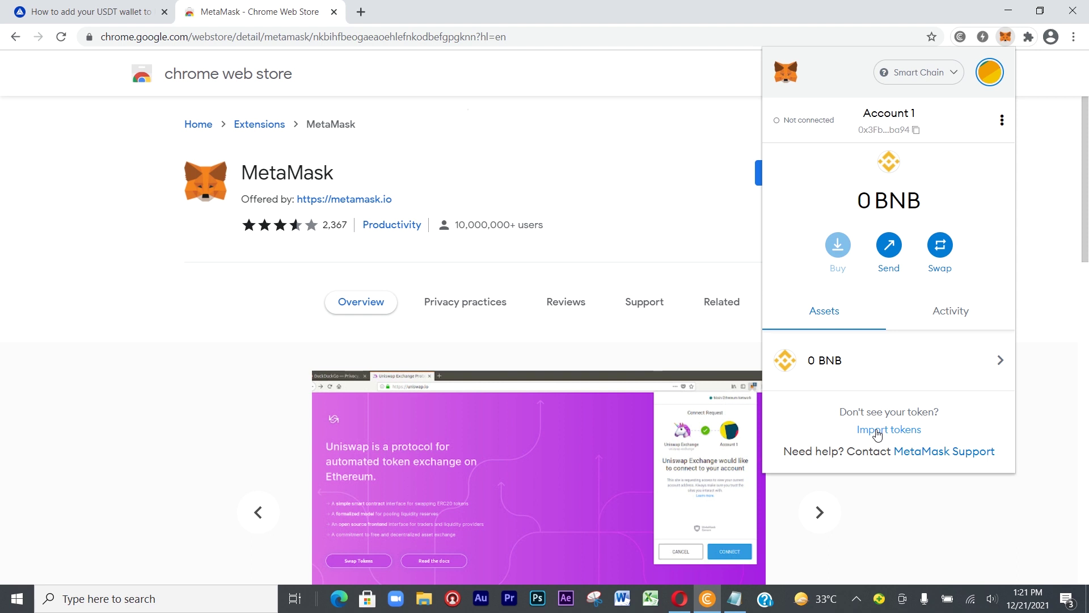
# - Confirm the network remains Smart Chain and open the empty Import Tokens form
pyautogui.click(878, 434)
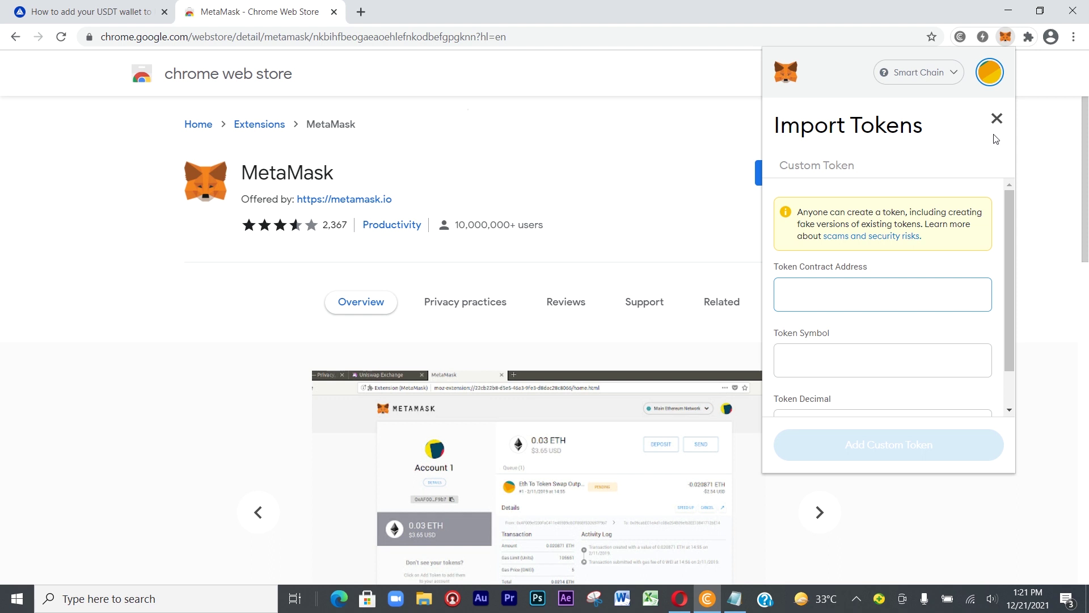
pyautogui.click(996, 118)
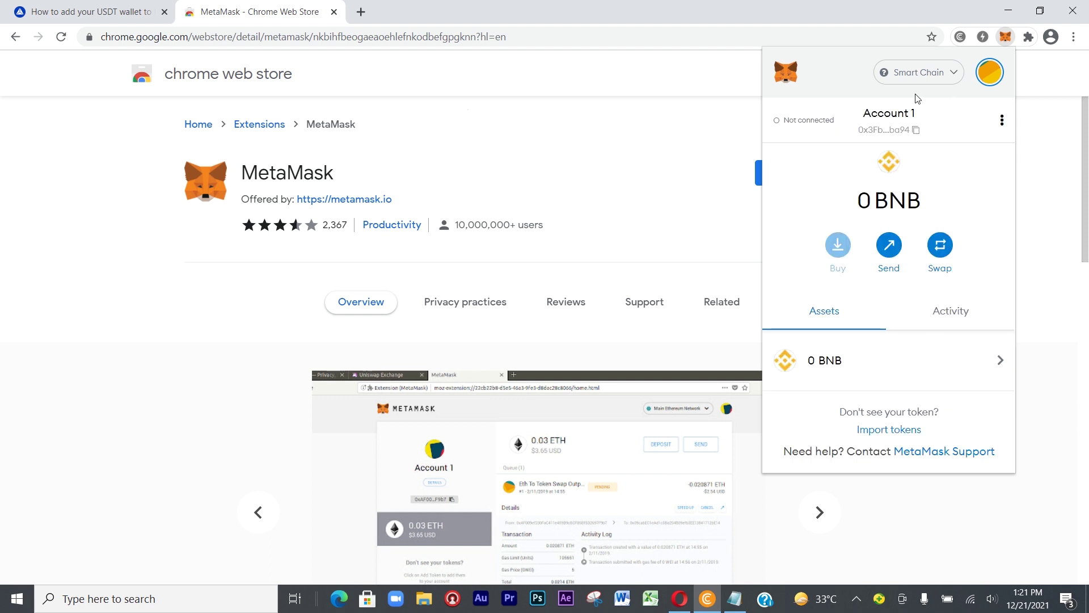
pyautogui.click(954, 78)
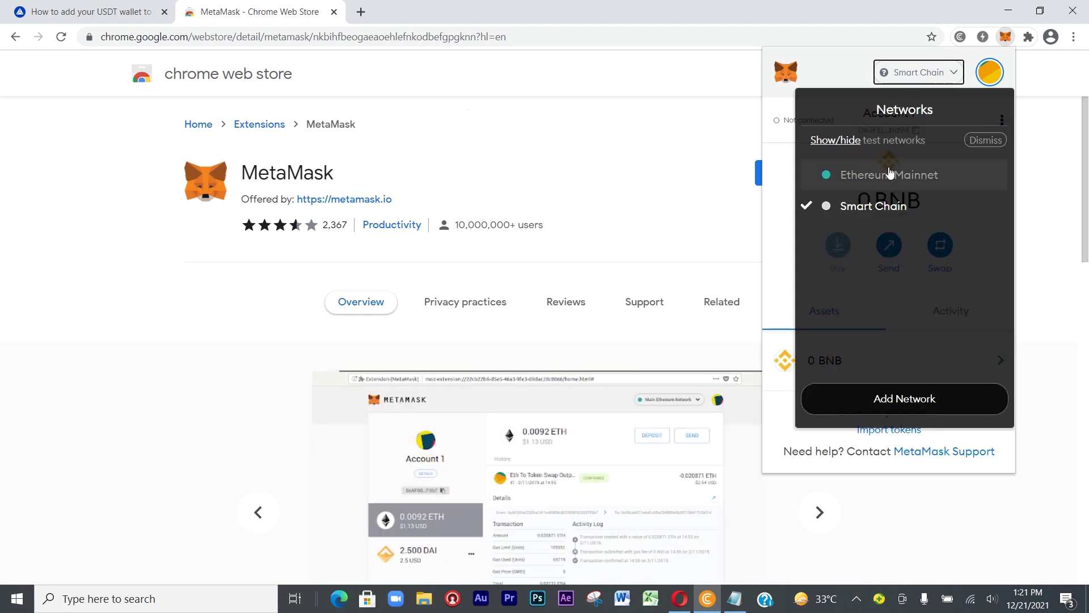
pyautogui.click(872, 208)
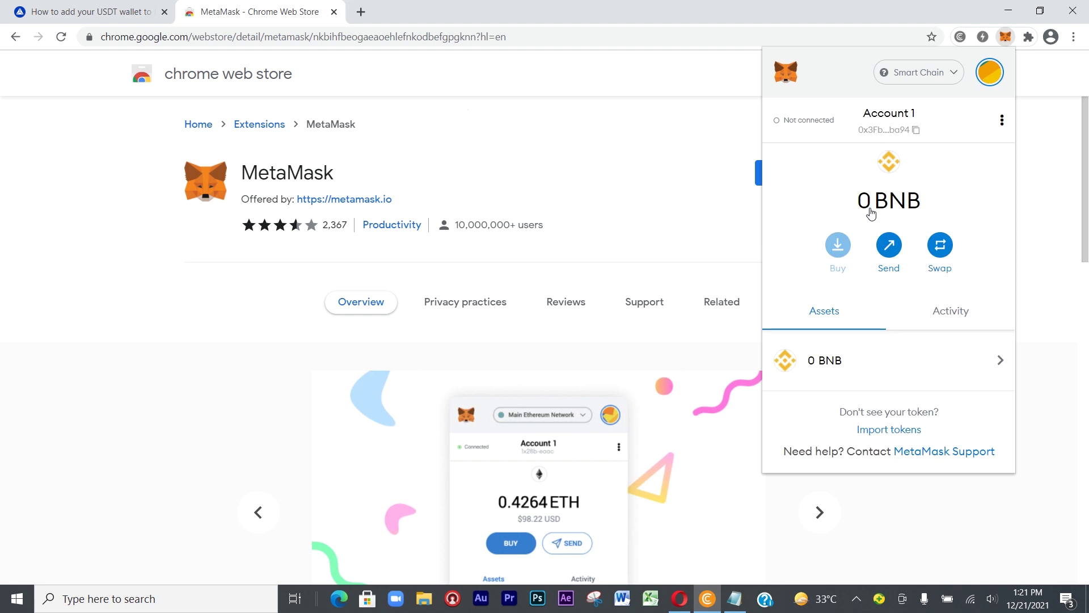
pyautogui.click(889, 431)
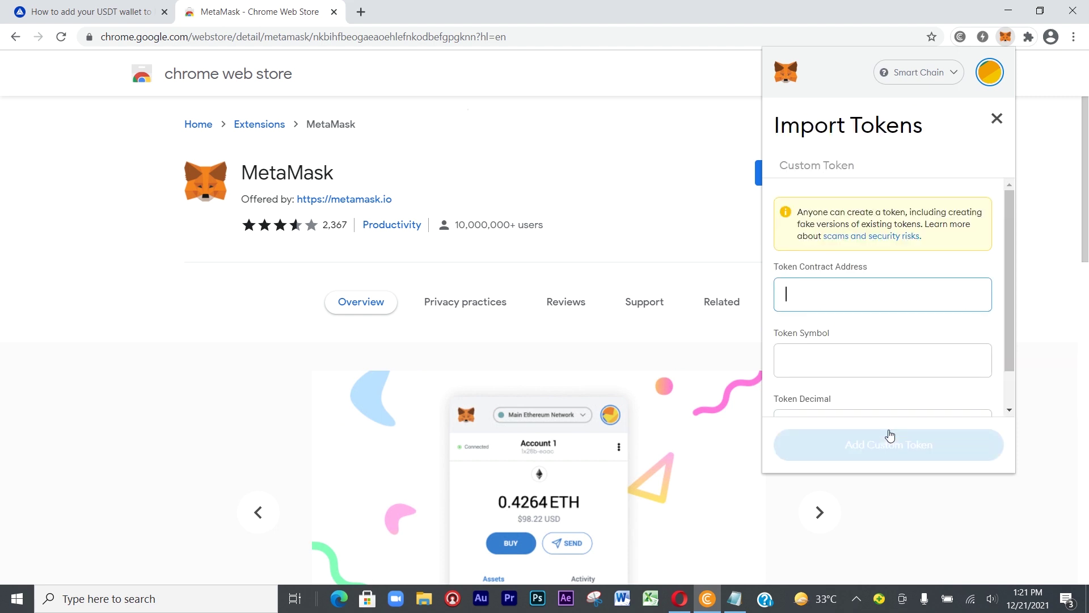
# - On the aivia.io guide, select the USDT contract address shown in Step 3
pyautogui.click(119, 13)
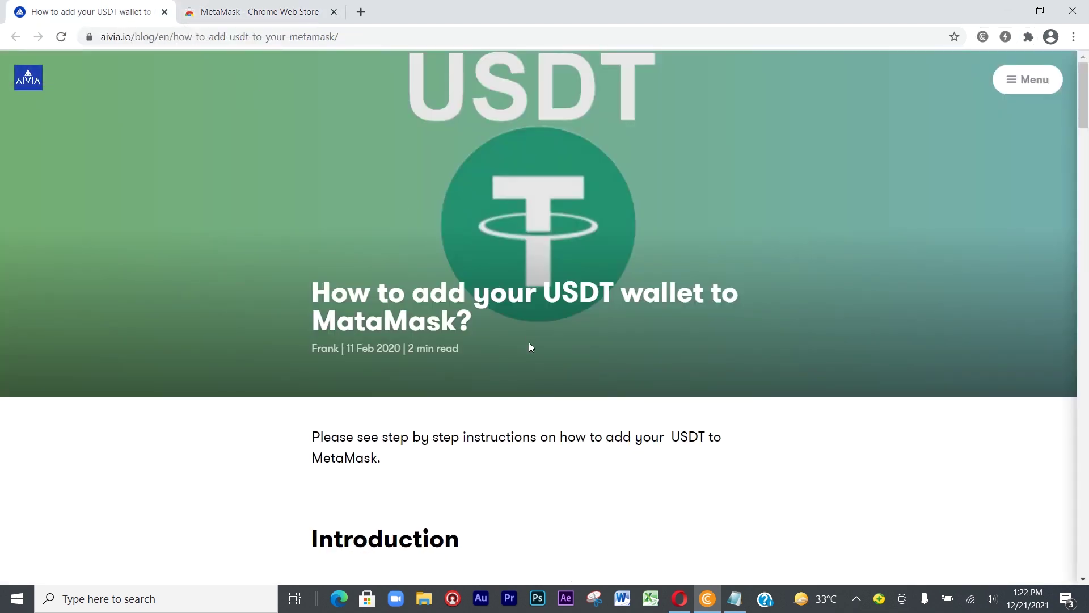
pyautogui.scroll(-8, 581, 443)
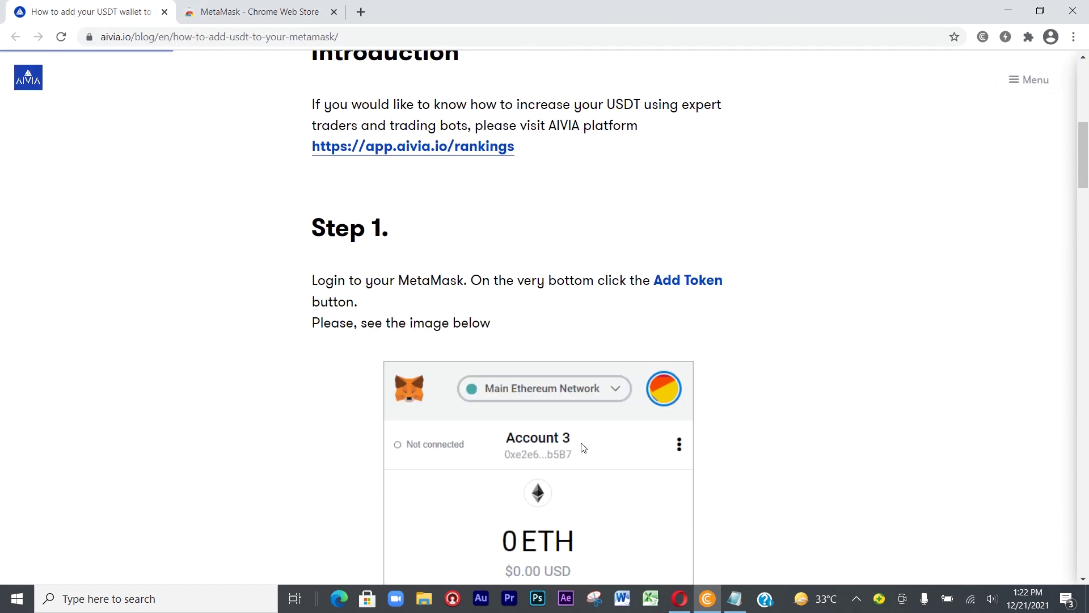
pyautogui.scroll(6, 583, 448)
pyautogui.scroll(-10, 583, 447)
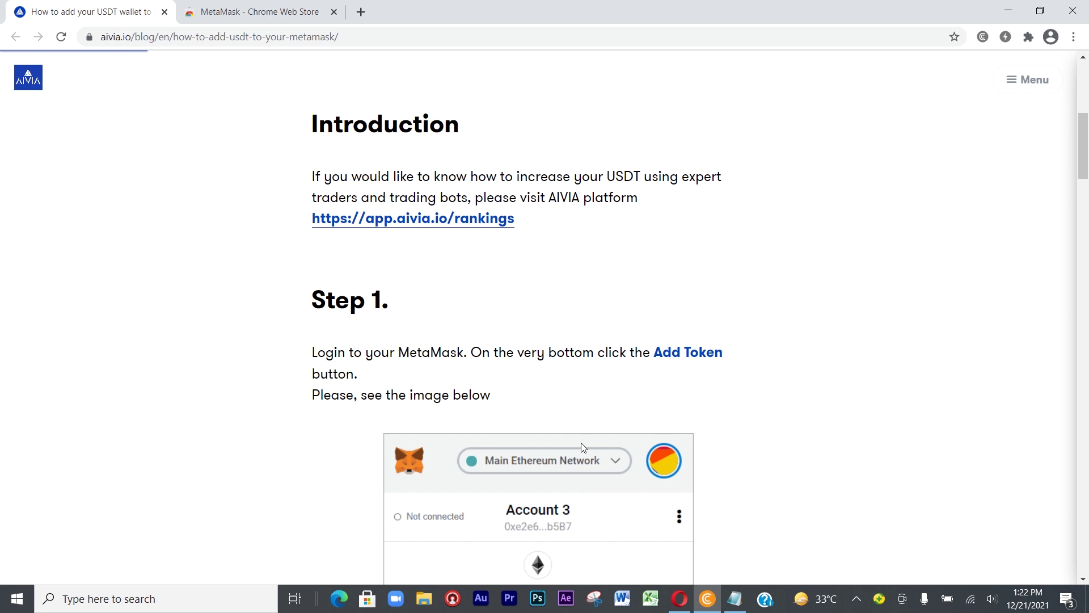
pyautogui.scroll(-20, 583, 447)
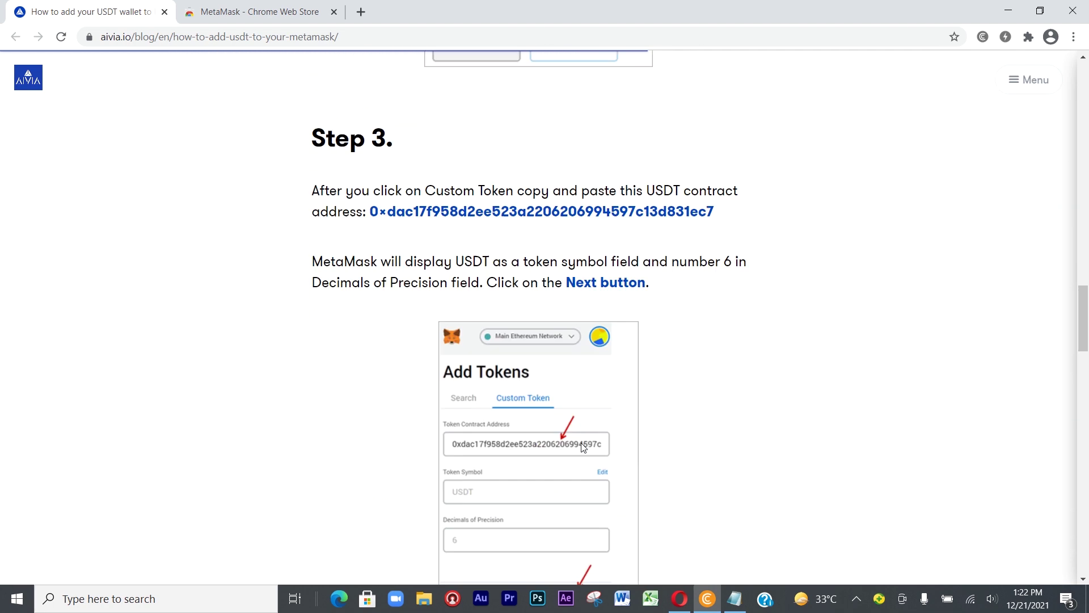
pyautogui.scroll(10, 584, 447)
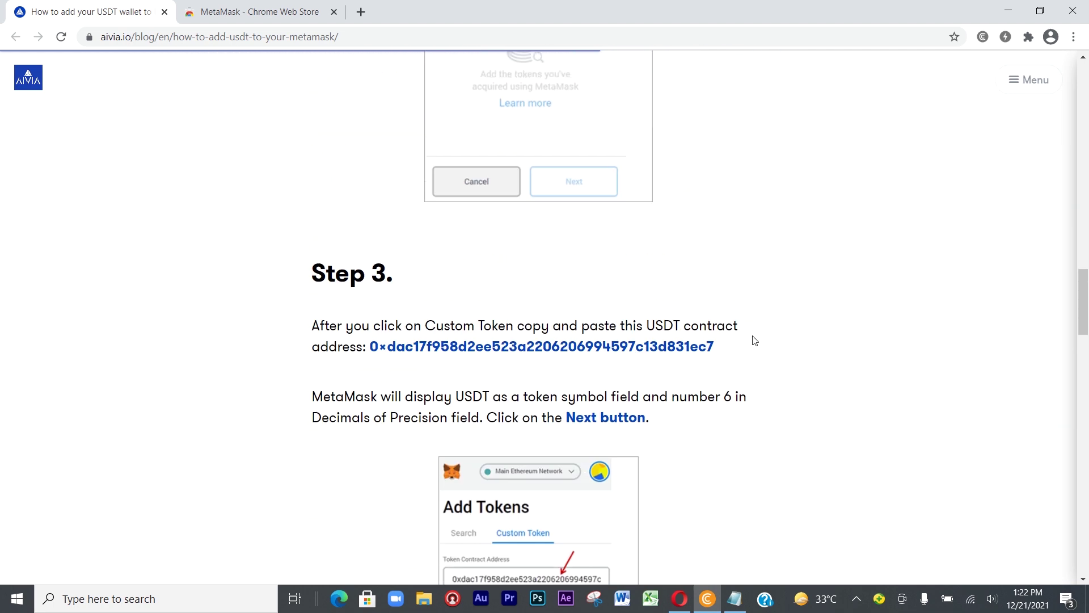
pyautogui.moveTo(723, 350); pyautogui.dragTo(371, 348)
pyautogui.hotkey('ctrl', 'c')
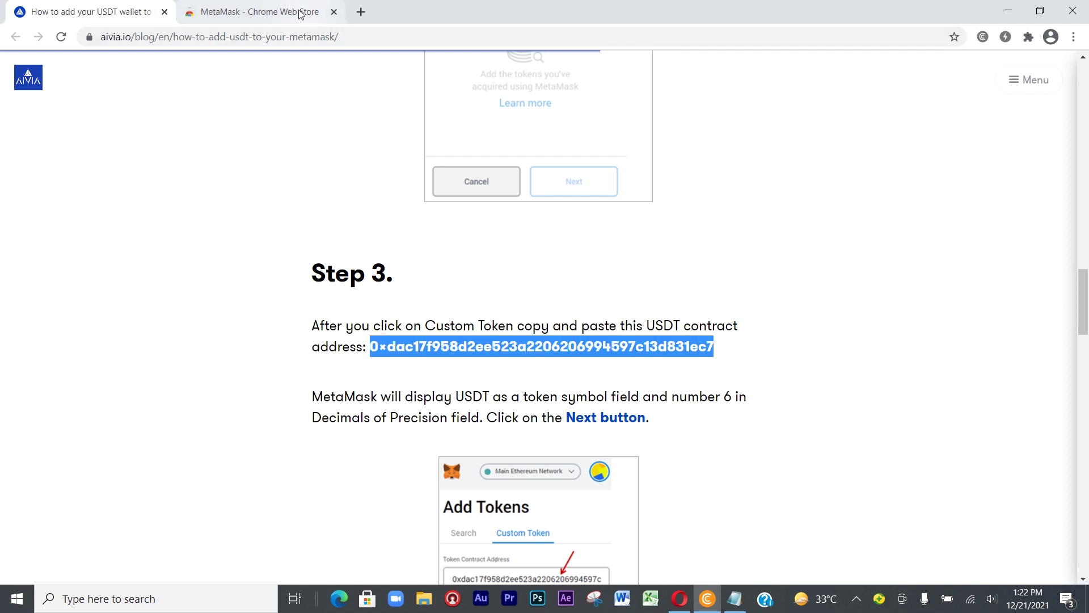
# - Return to the MetaMask store tab and reopen the MetaMask wallet from Extensions
pyautogui.click(232, 12)
pyautogui.click(1028, 37)
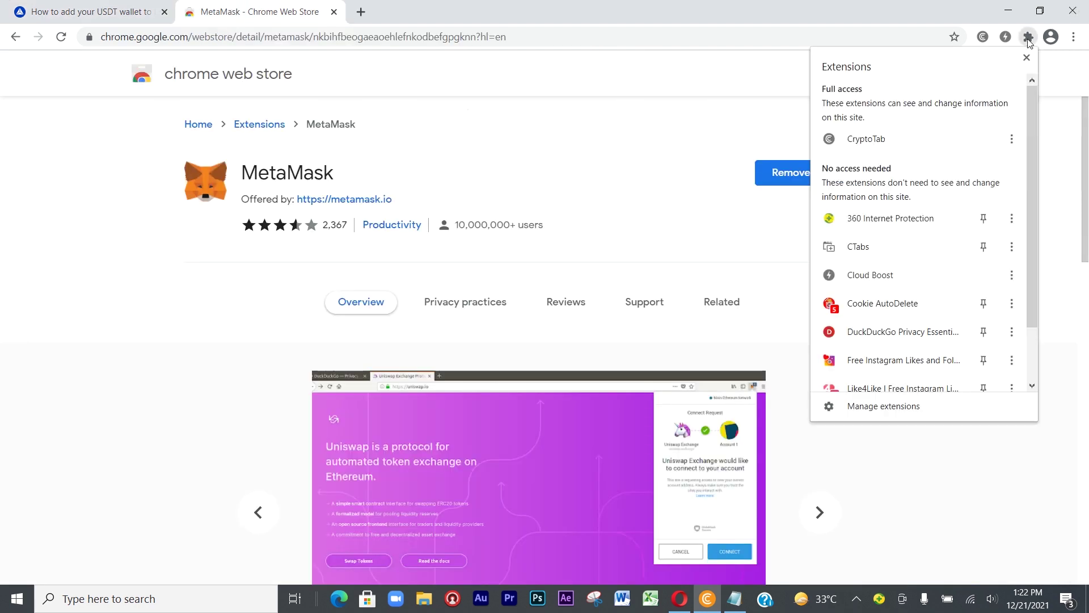
pyautogui.scroll(-2, 904, 316)
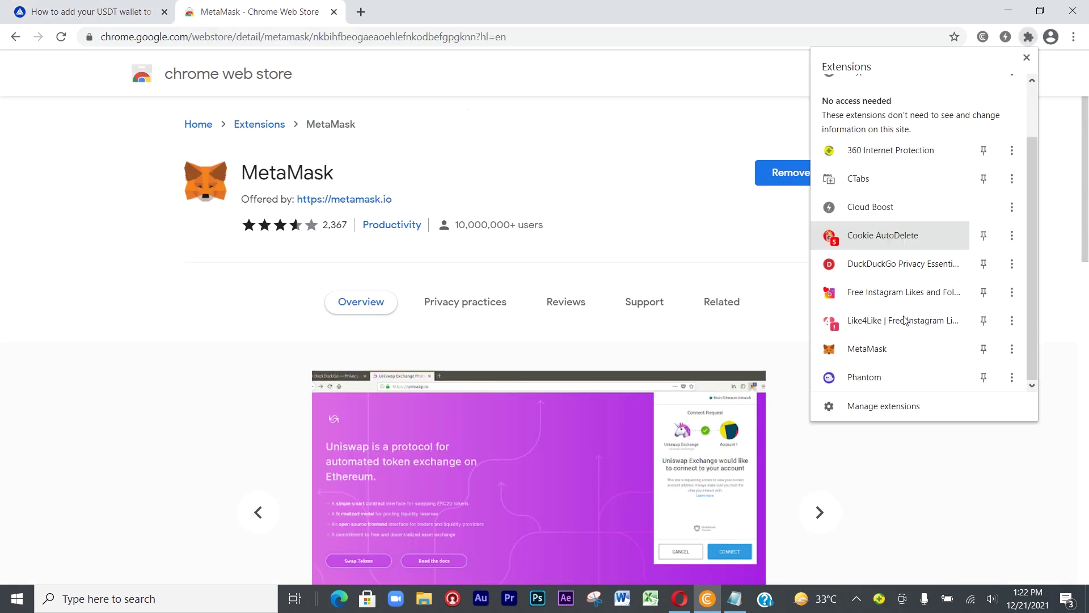
pyautogui.click(867, 348)
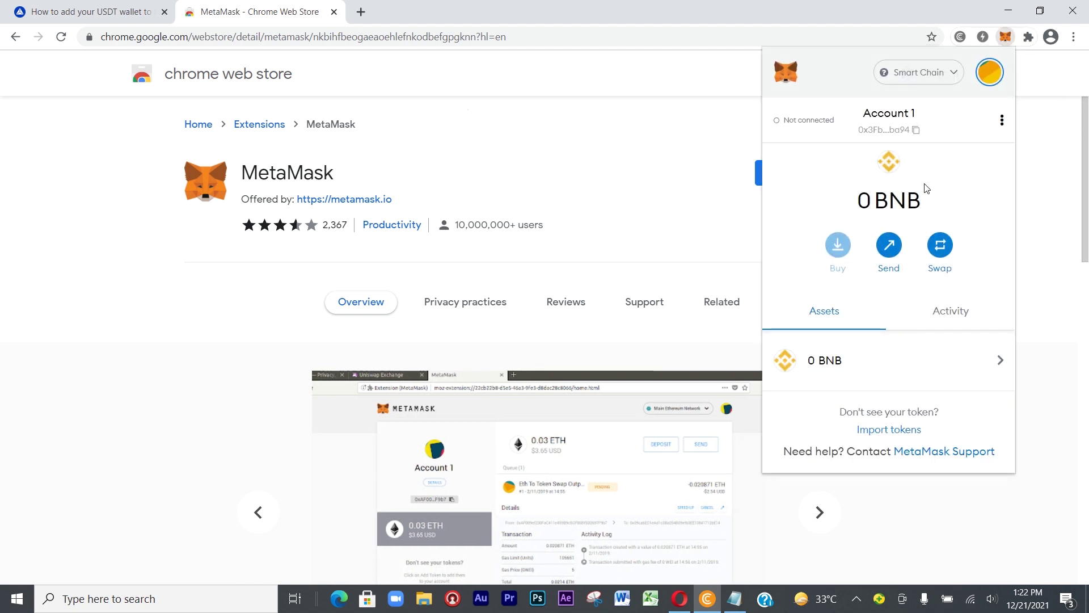
# - Paste the USDT contract address into Import Tokens, auto-filling symbol USDT and decimal 6
pyautogui.click(888, 430)
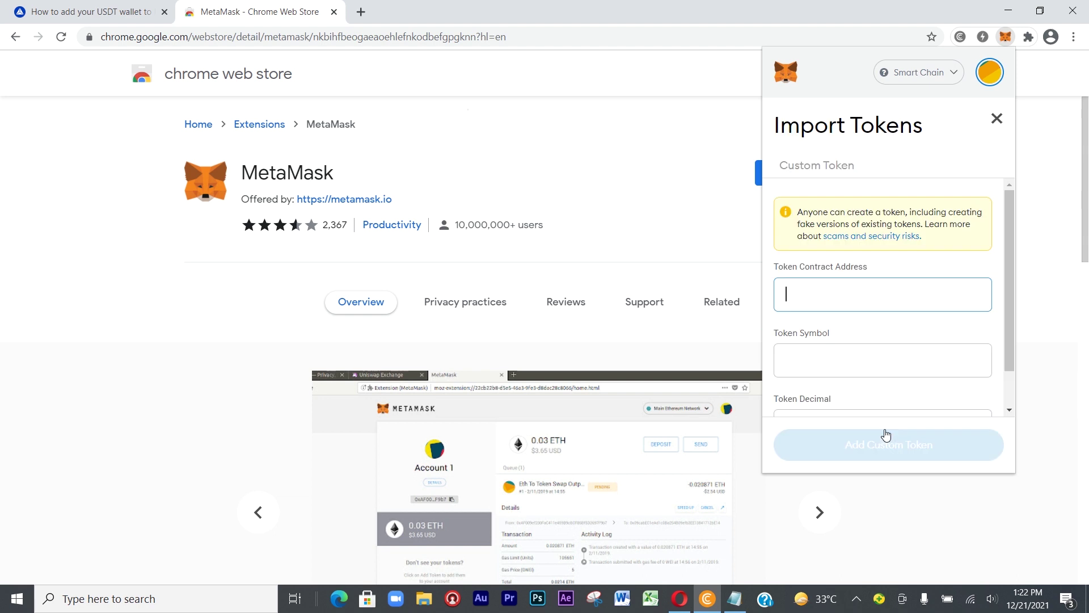
pyautogui.click(815, 293)
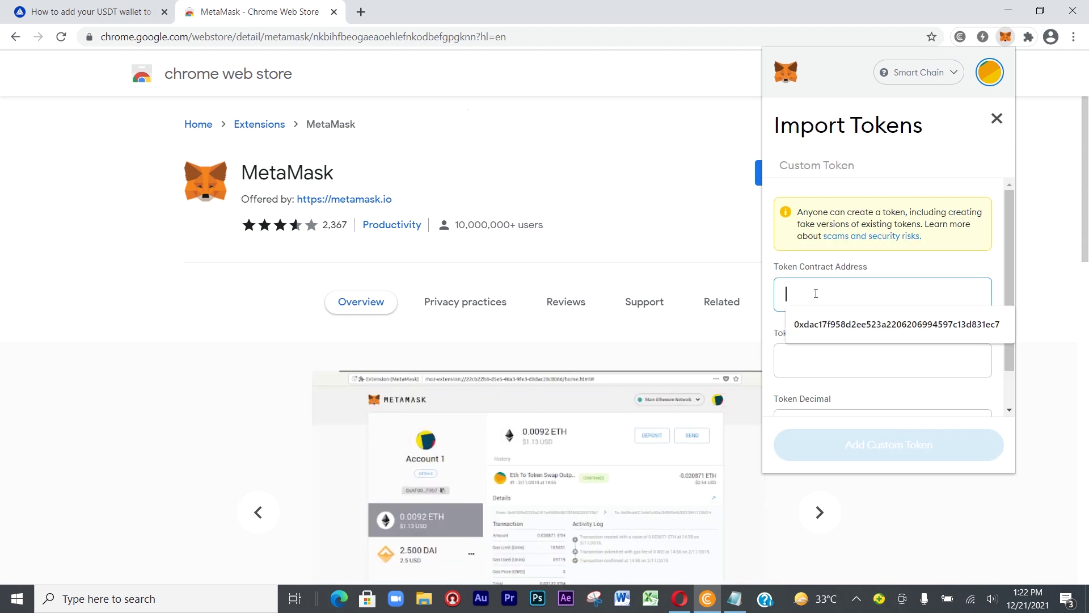
pyautogui.hotkey('ctrl', 'v')
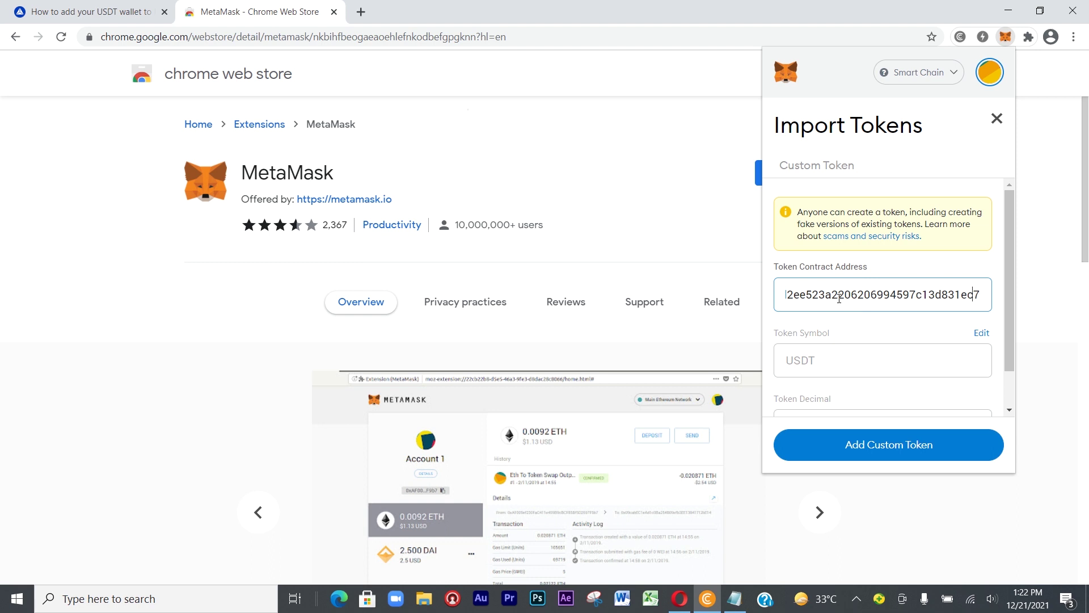
pyautogui.press('Left')
pyautogui.press('Left')
pyautogui.press('Left')
pyautogui.press('Left')
pyautogui.press('Left')
pyautogui.press('Left')
pyautogui.press('Left')
pyautogui.press('Left')
pyautogui.press('Left')
pyautogui.press('Left')
pyautogui.press('Left')
pyautogui.press('Left')
pyautogui.press('Left')
pyautogui.press('Left')
pyautogui.press('Left')
pyautogui.press('Left')
pyautogui.press('Left')
pyautogui.press('Left')
pyautogui.press('Left')
pyautogui.press('Left')
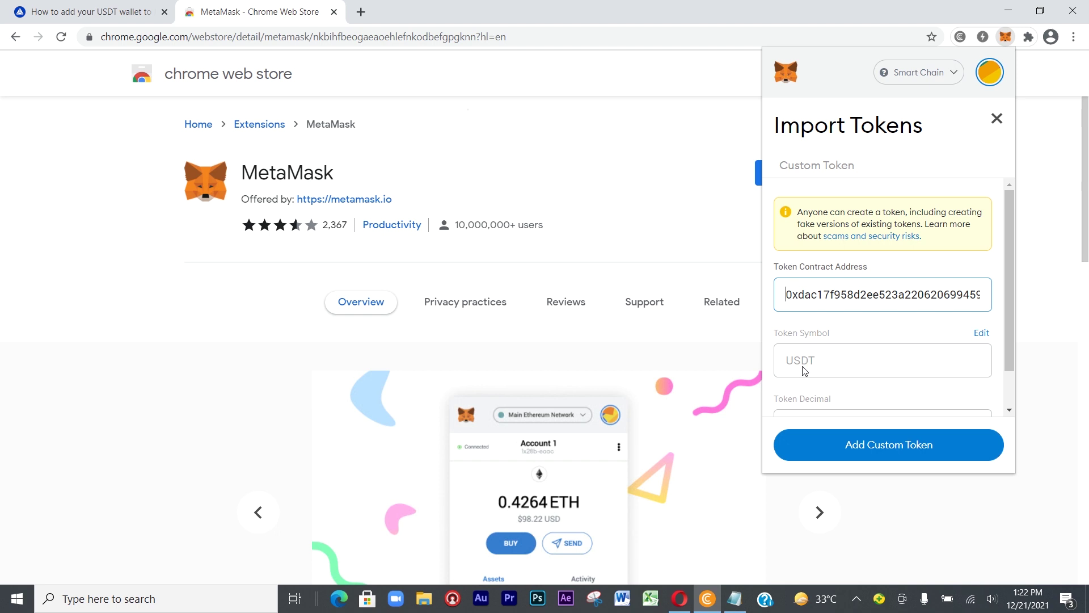
pyautogui.scroll(-1, 806, 371)
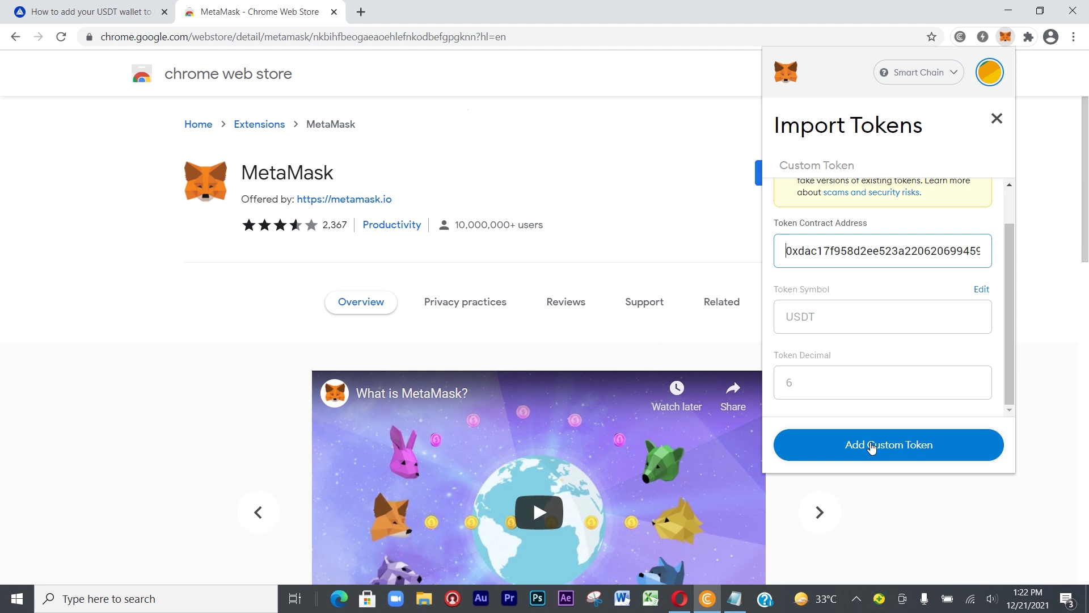
# - Add and confirm the custom USDT token, then return to Assets showing 0 USDT
pyautogui.click(871, 445)
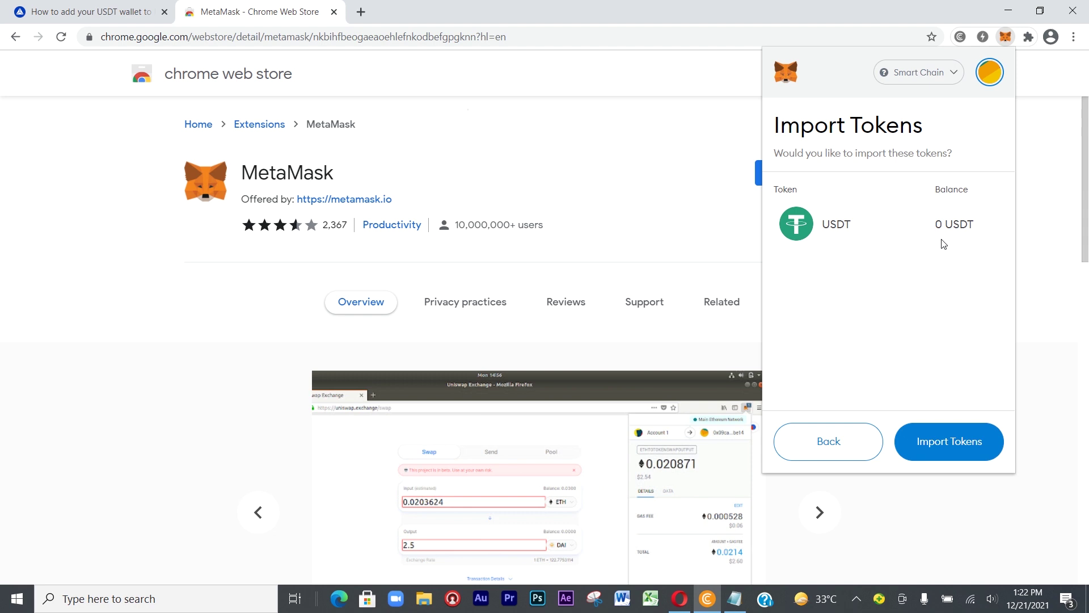
pyautogui.click(944, 450)
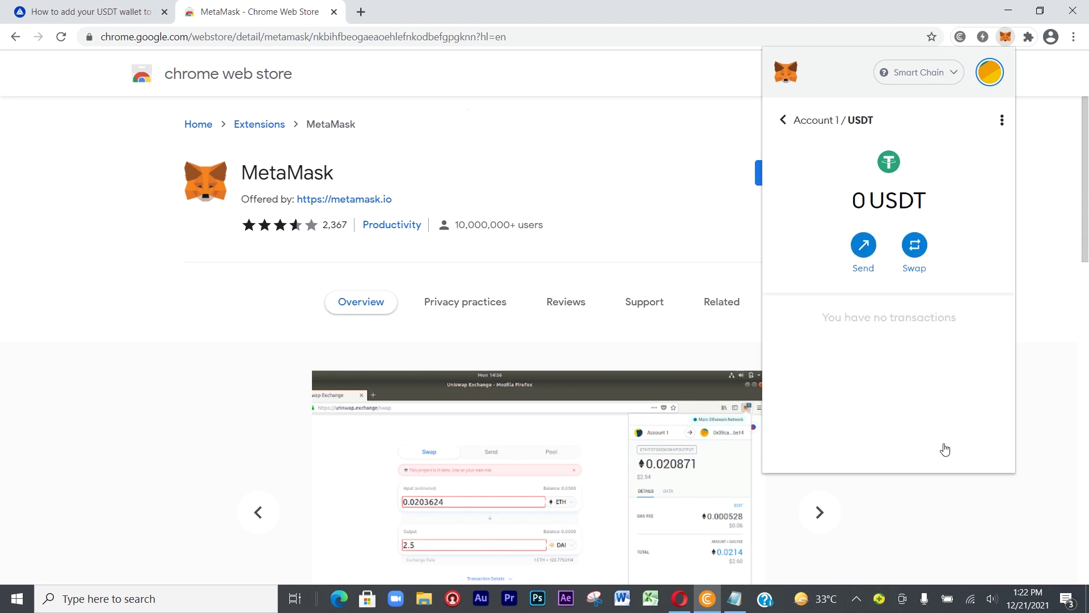
pyautogui.click(784, 119)
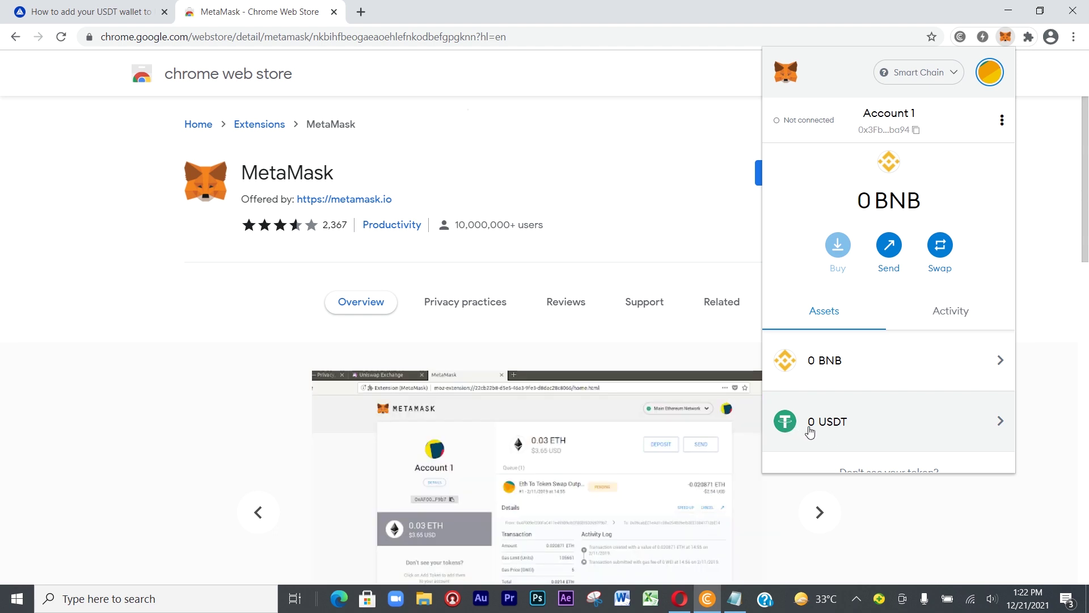
# - Select Ethereum Mainnet and check Assets list 0 ETH alongside 0 USDT
pyautogui.click(955, 74)
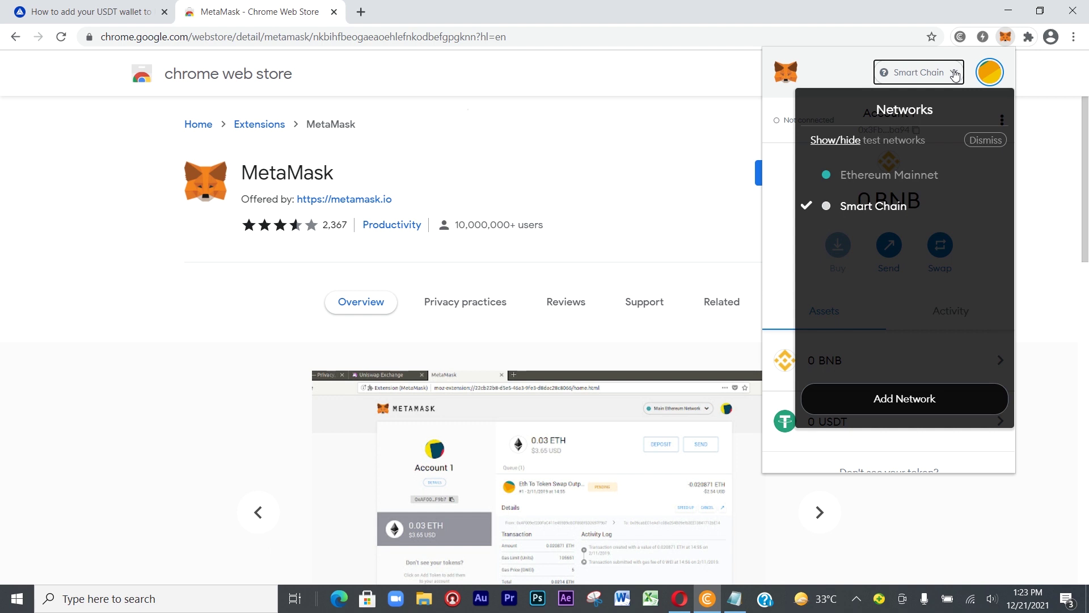
pyautogui.click(895, 181)
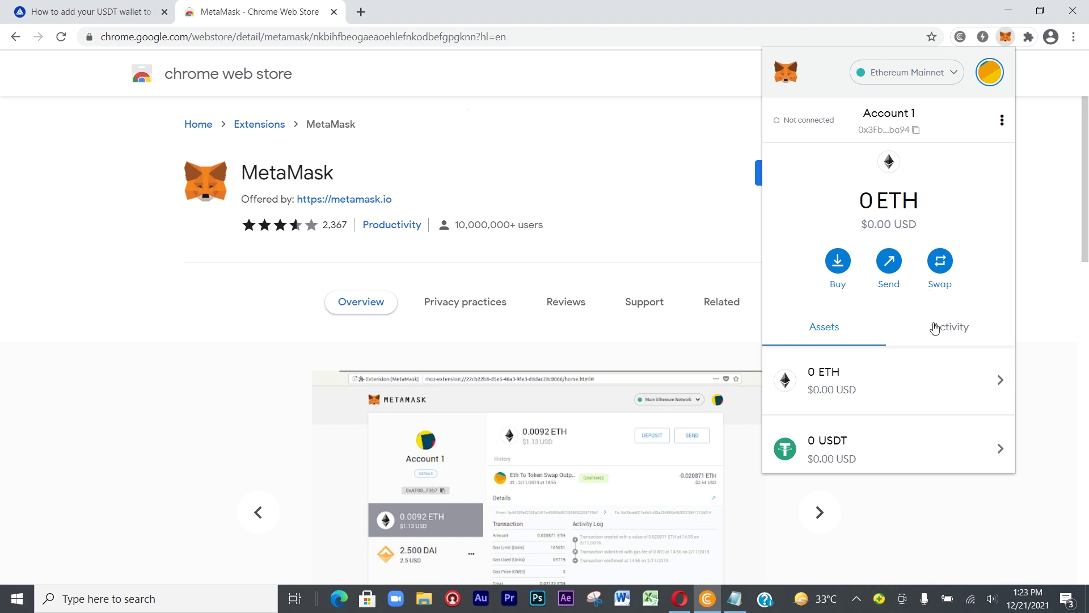
pyautogui.scroll(-1, 889, 431)
pyautogui.scroll(-2, 889, 431)
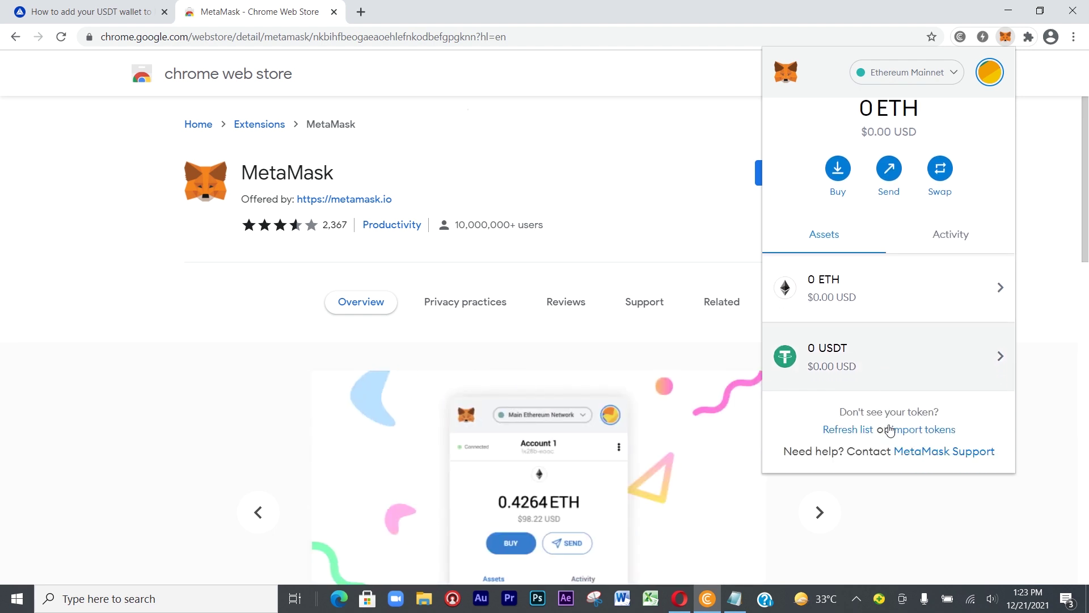
pyautogui.scroll(2, 891, 347)
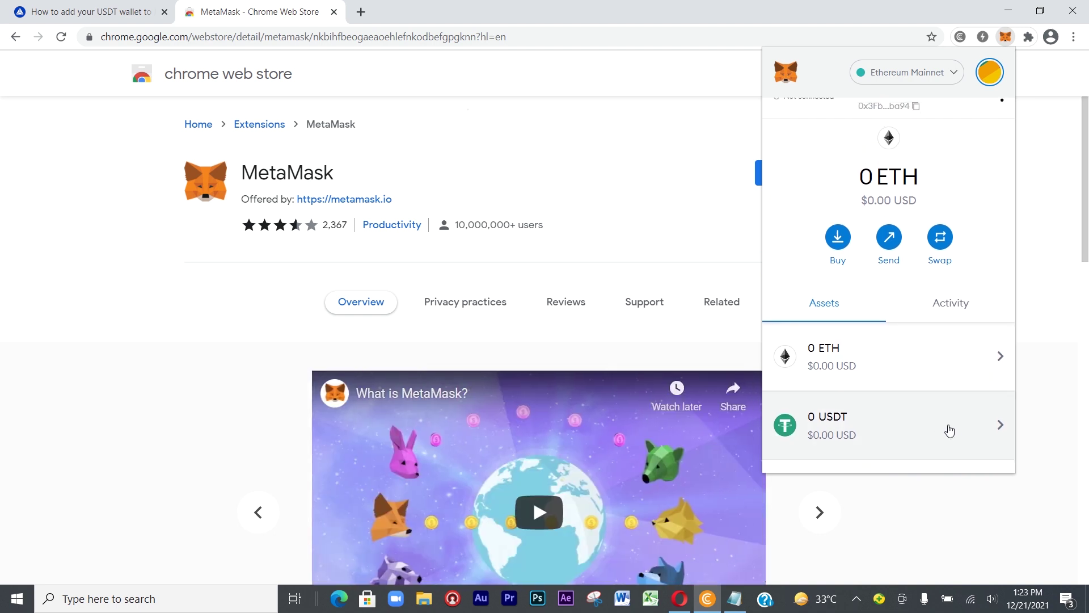
pyautogui.scroll(-2, 931, 418)
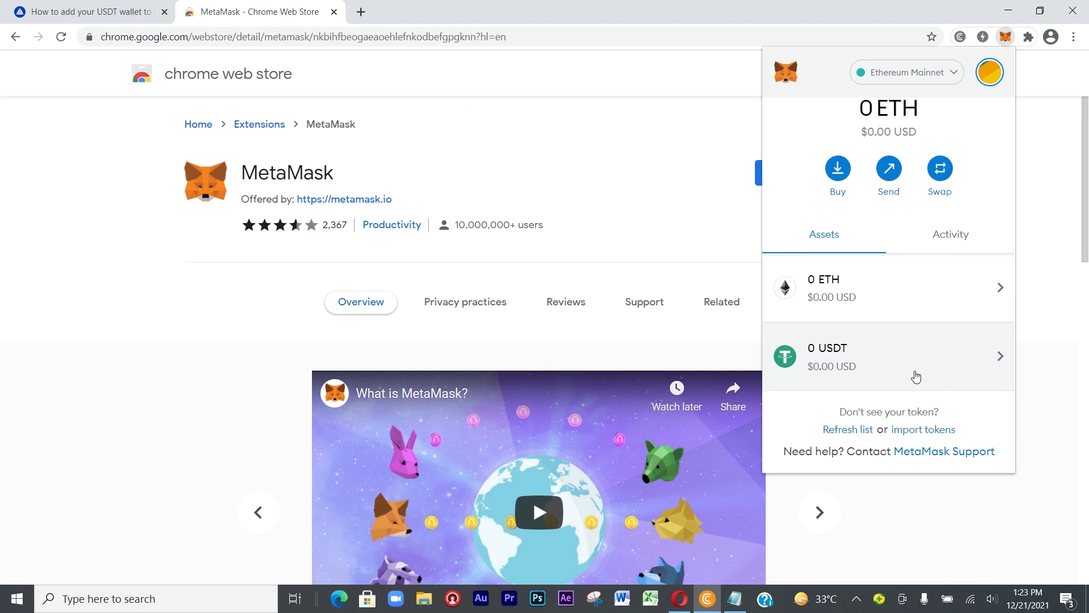
pyautogui.click(919, 430)
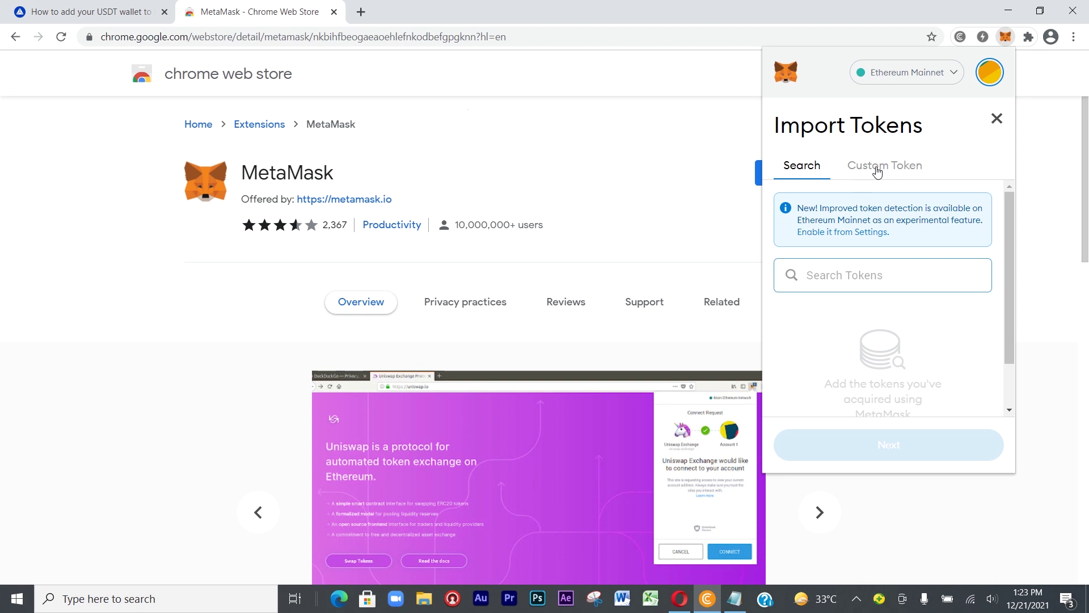
pyautogui.click(877, 172)
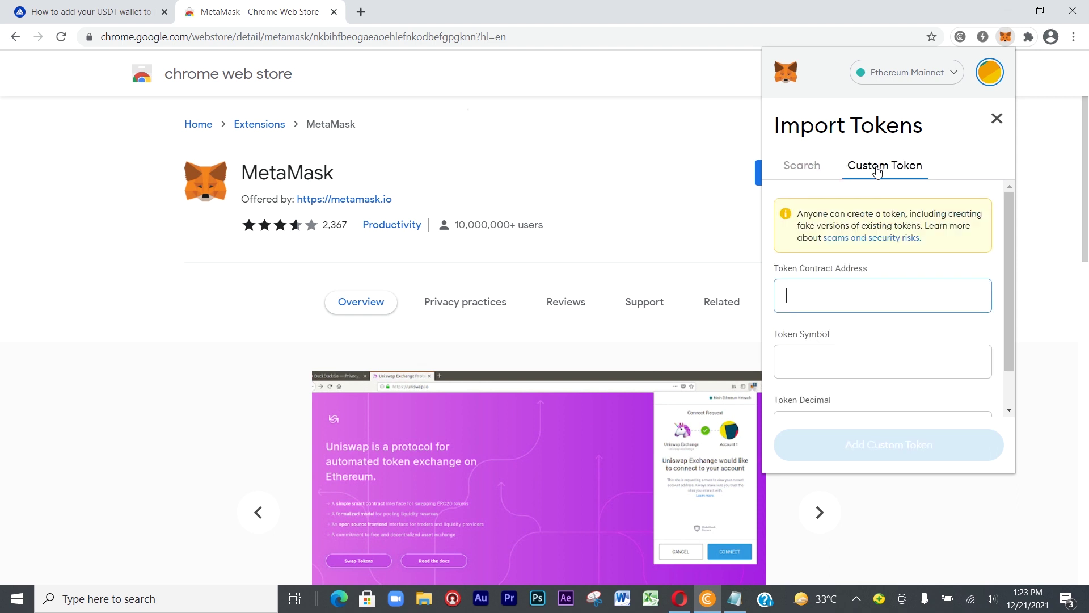
pyautogui.click(835, 296)
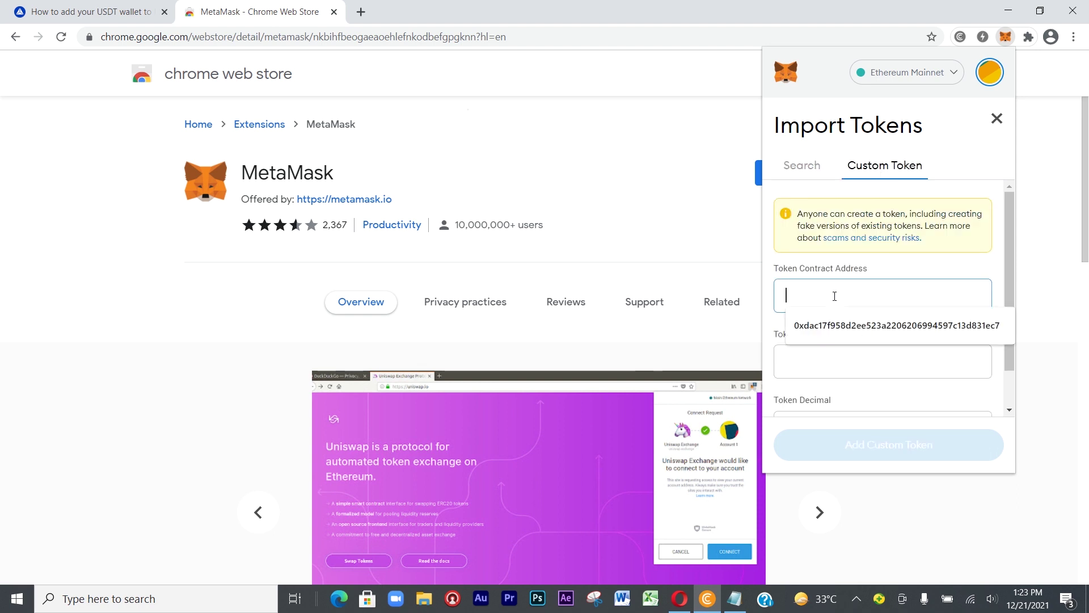
pyautogui.hotkey('ctrl', 'v')
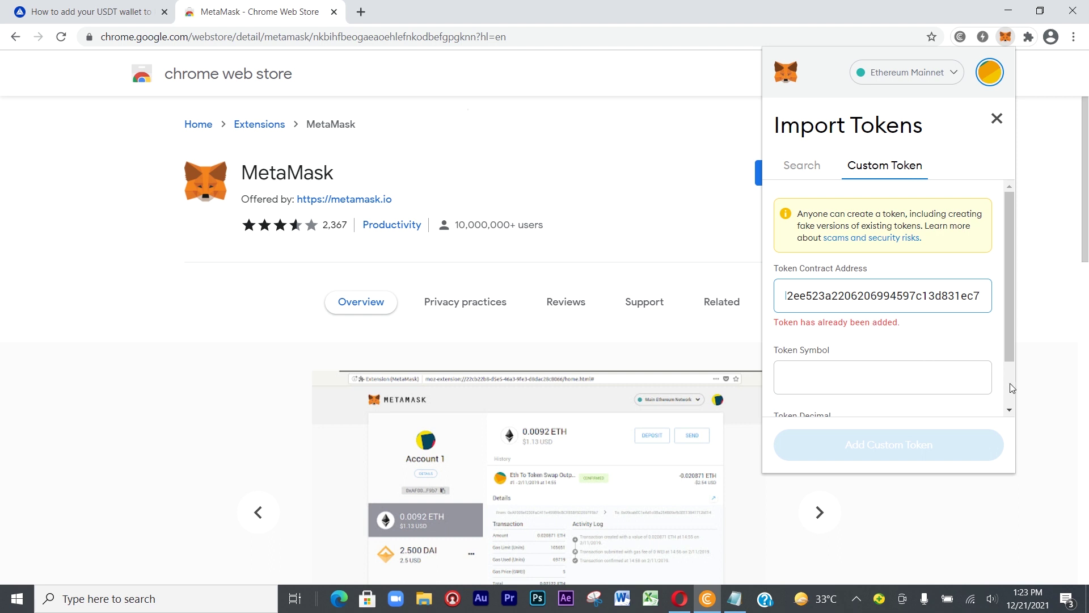
pyautogui.scroll(-2, 1013, 384)
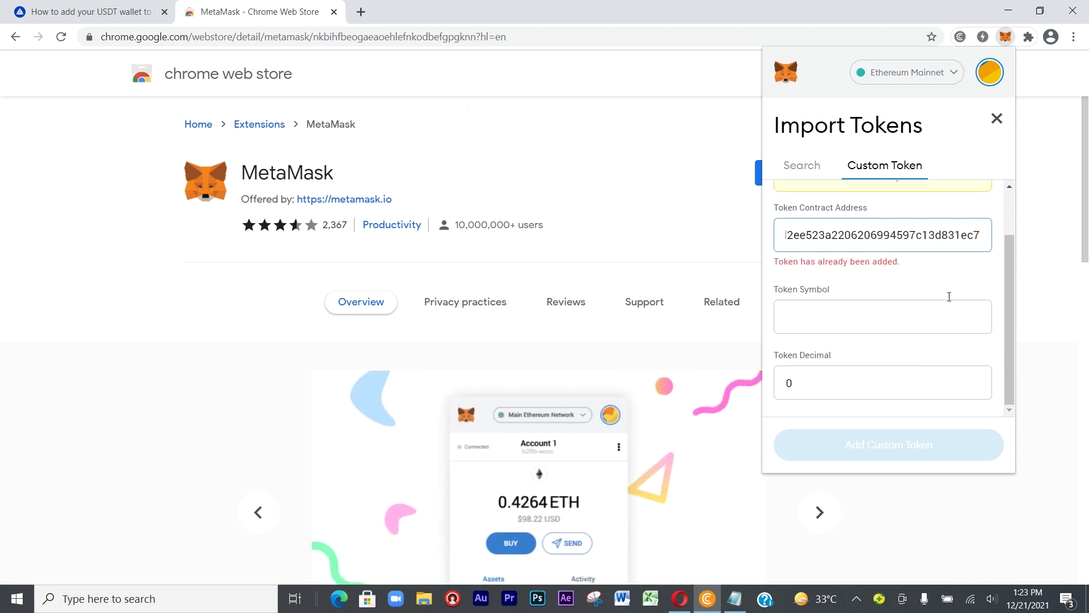
pyautogui.click(997, 118)
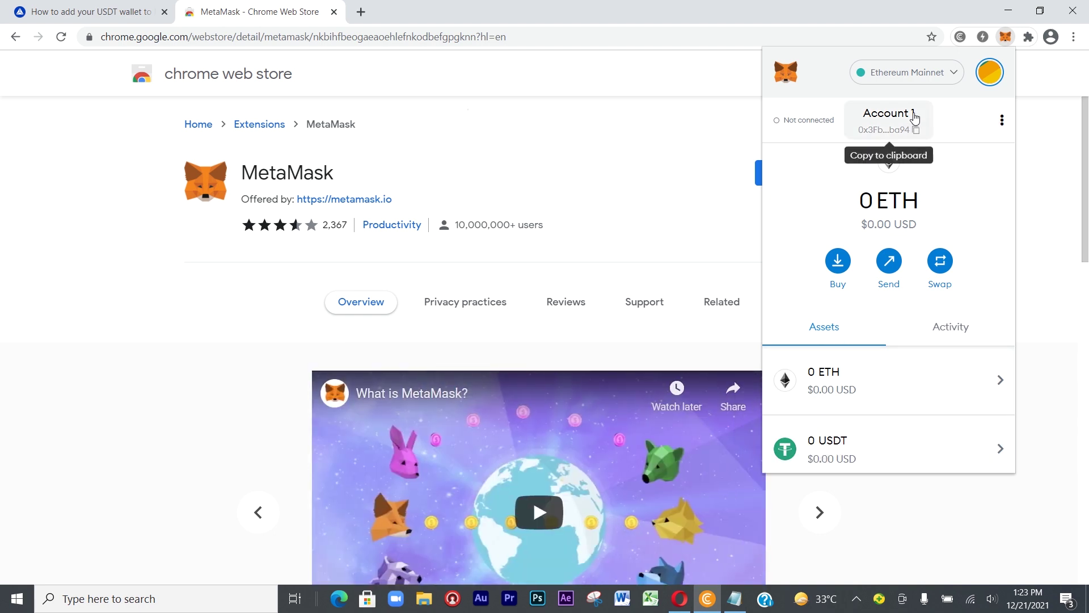
# - Select Smart Chain again and confirm Assets show 0 BNB and 0 USDT
pyautogui.click(948, 72)
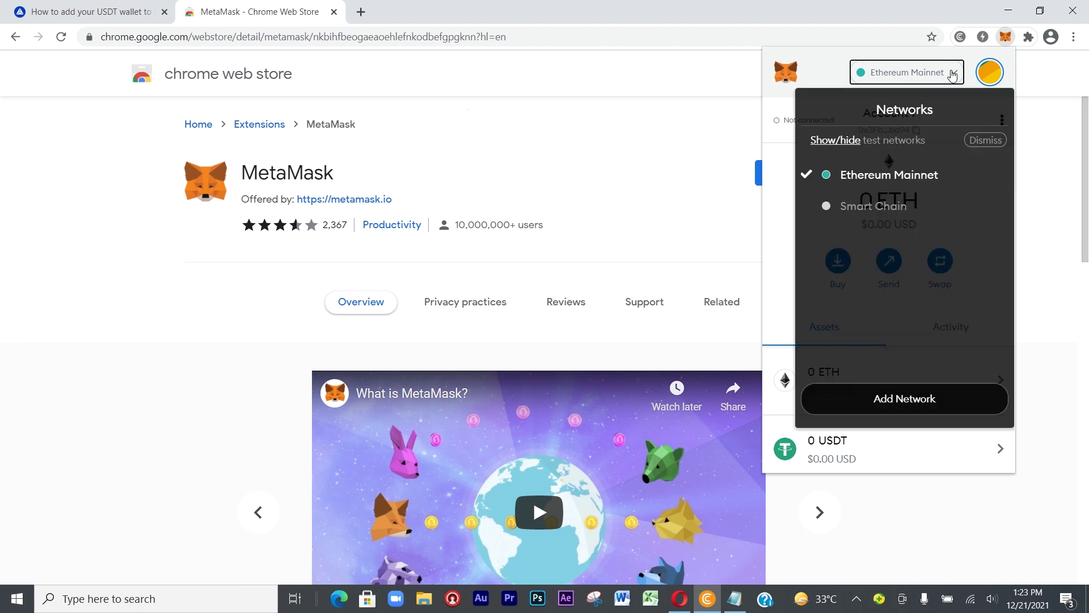
pyautogui.click(863, 210)
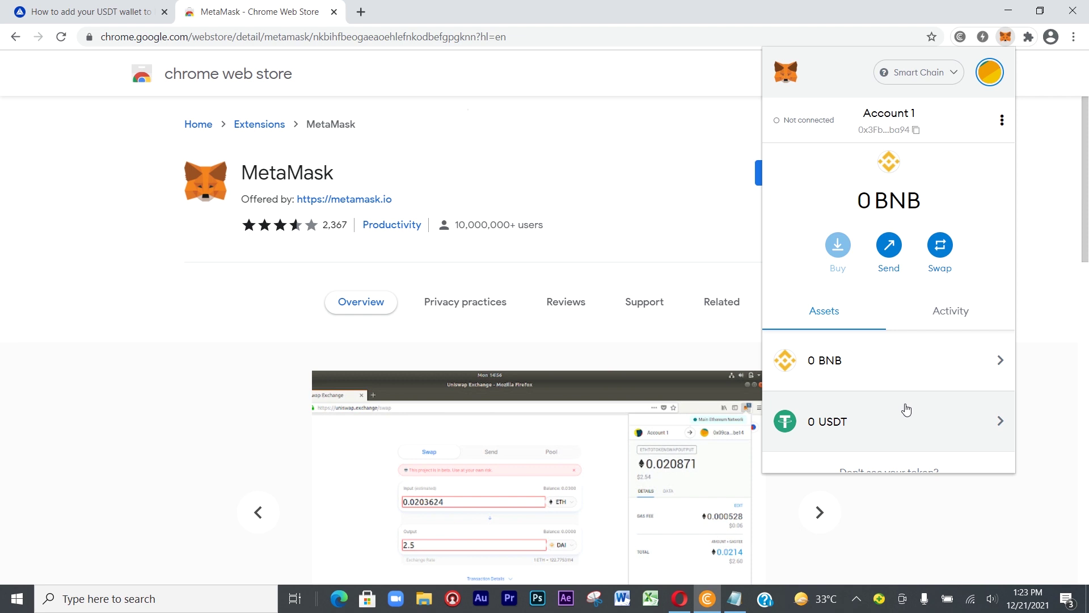
pyautogui.scroll(-2, 906, 409)
pyautogui.scroll(2, 917, 343)
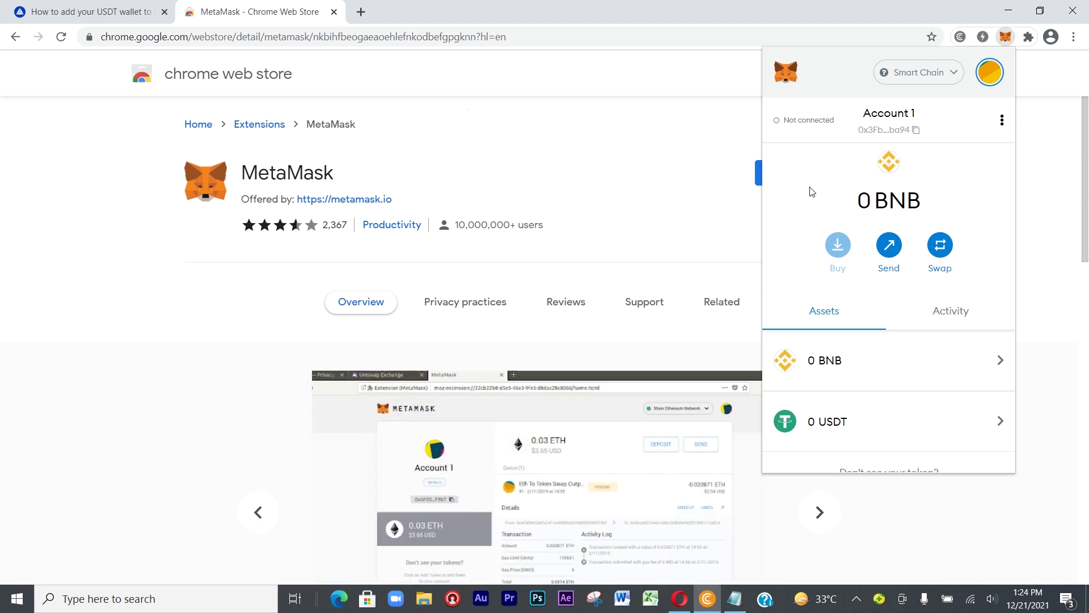
# - Close the MetaMask popup by clicking the store page behind it
pyautogui.click(649, 159)
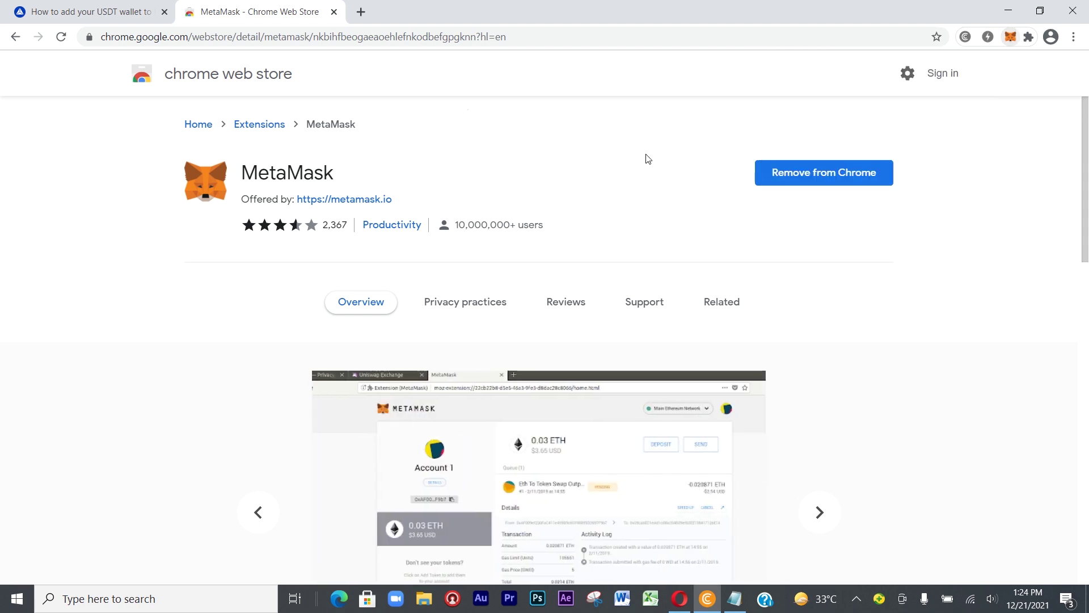